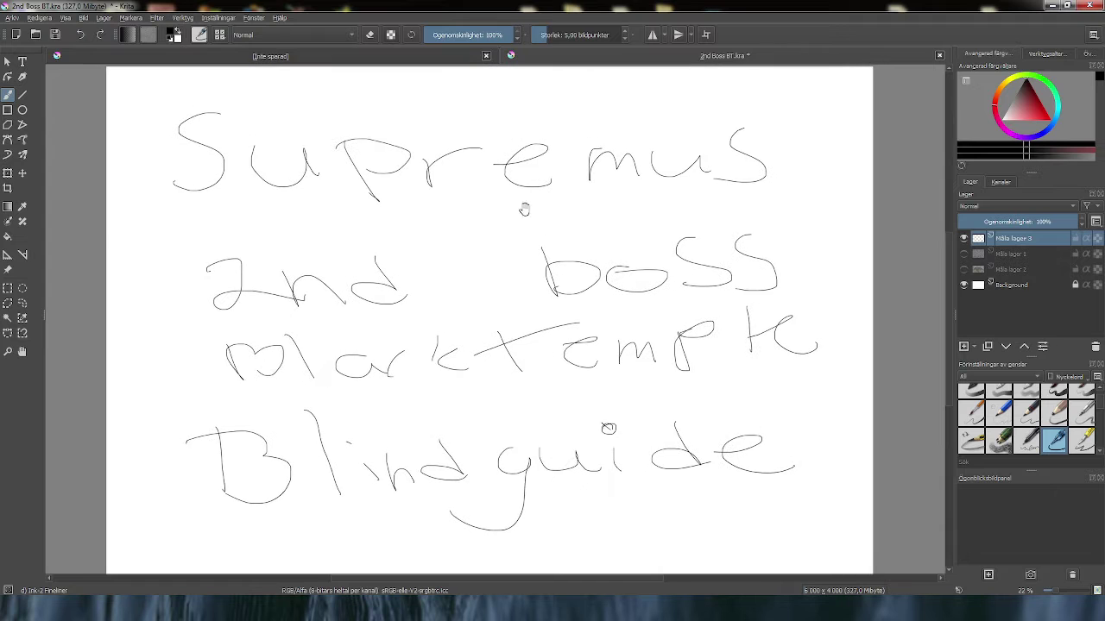
# - Hide the handwritten title layer Måla lager 3 and show the golem drawing on Måla lager 1
pyautogui.moveTo(514, 237)
pyautogui.mouseDown()
pyautogui.moveTo(504, 222)
pyautogui.moveTo(502, 232)
pyautogui.mouseUp()
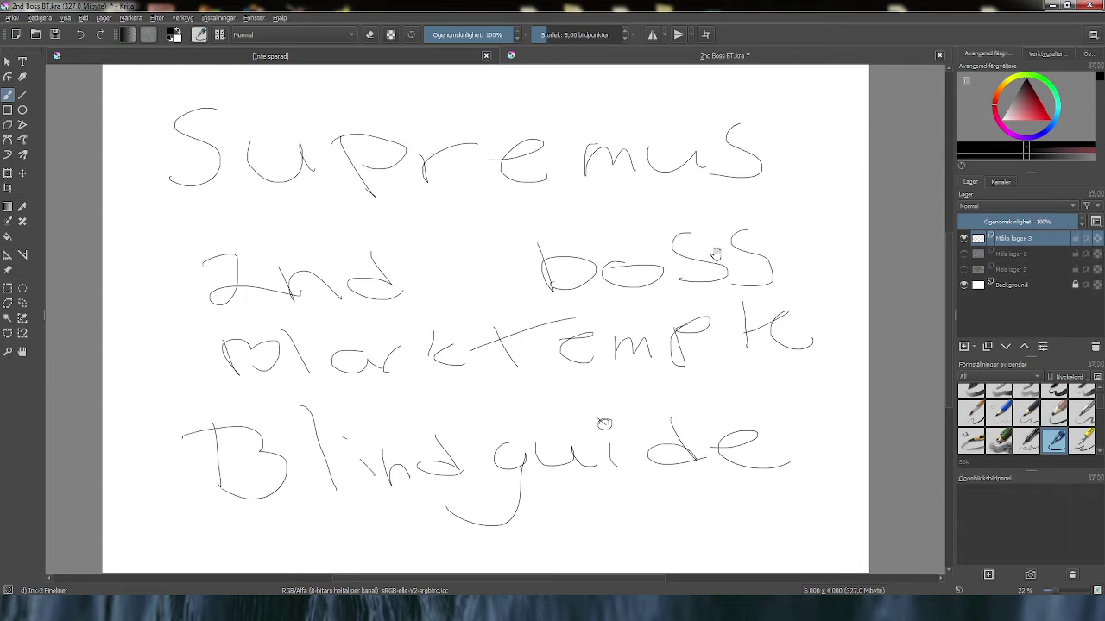
pyautogui.moveTo(557, 268); pyautogui.dragTo(482, 292)
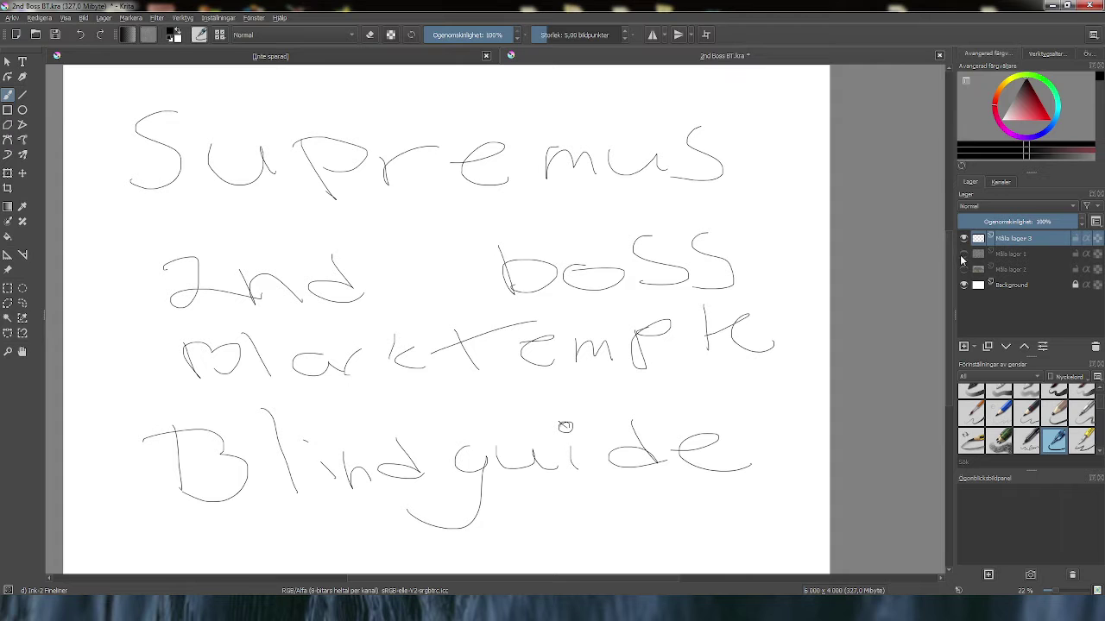
pyautogui.click(963, 238)
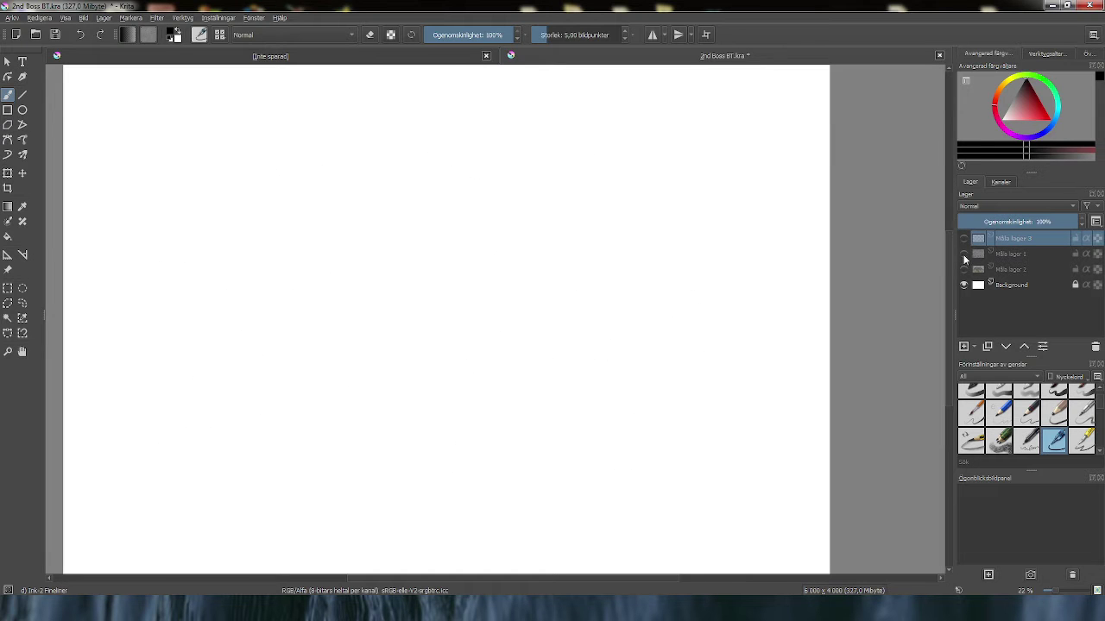
pyautogui.click(963, 254)
pyautogui.moveTo(579, 236); pyautogui.dragTo(635, 250)
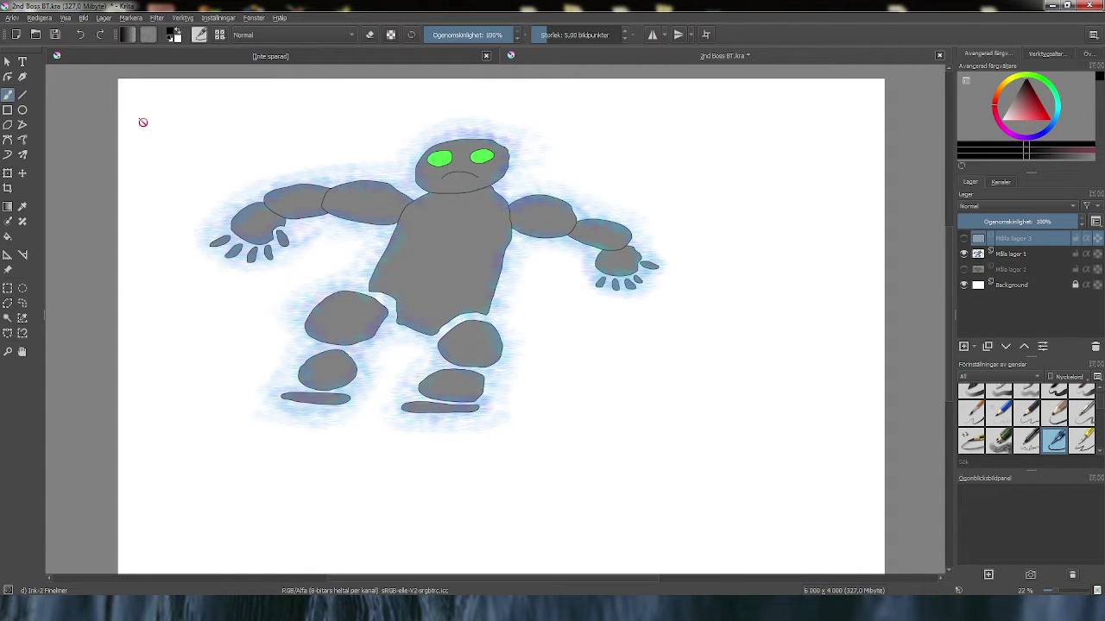
pyautogui.moveTo(223, 280); pyautogui.dragTo(419, 286)
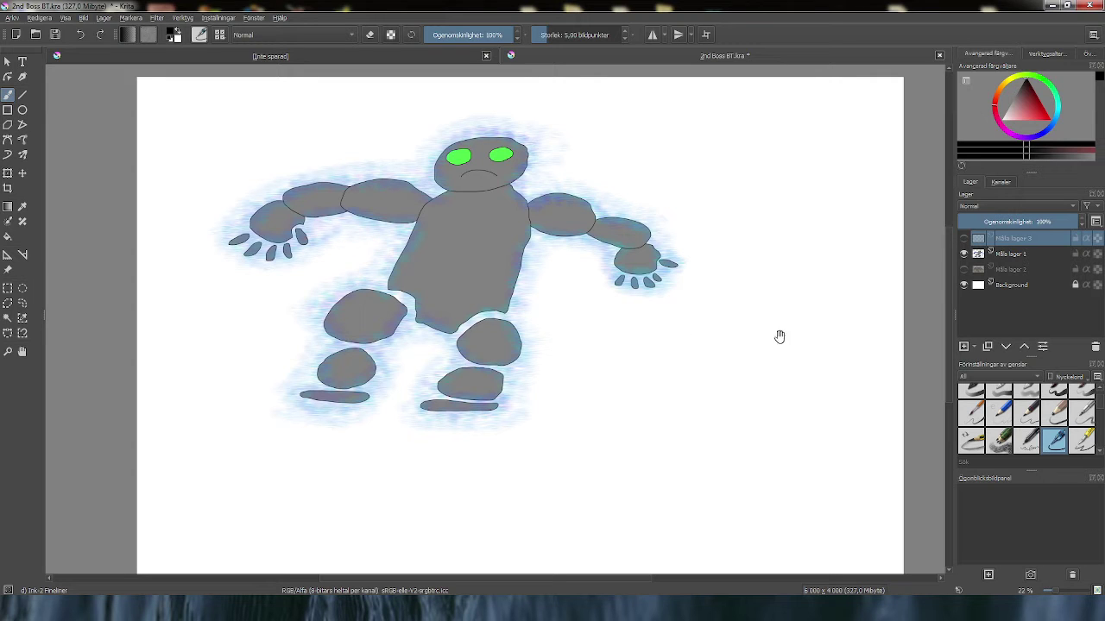
# - Add a new paint layer directly above Måla lager 1, and show the room background on Måla lager 2
pyautogui.click(1013, 270)
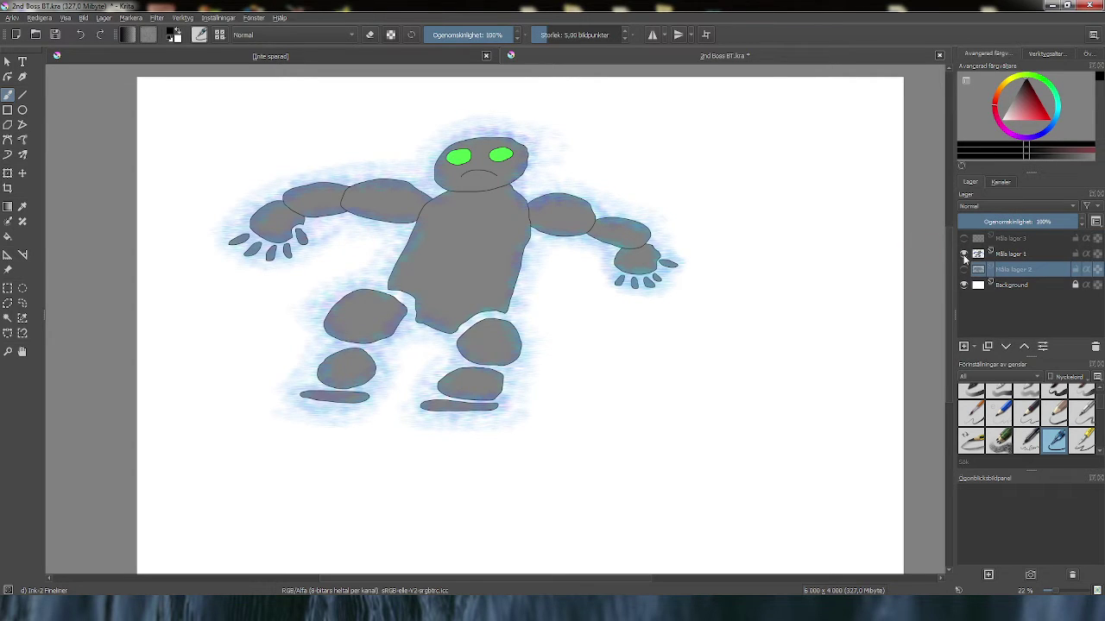
pyautogui.click(964, 346)
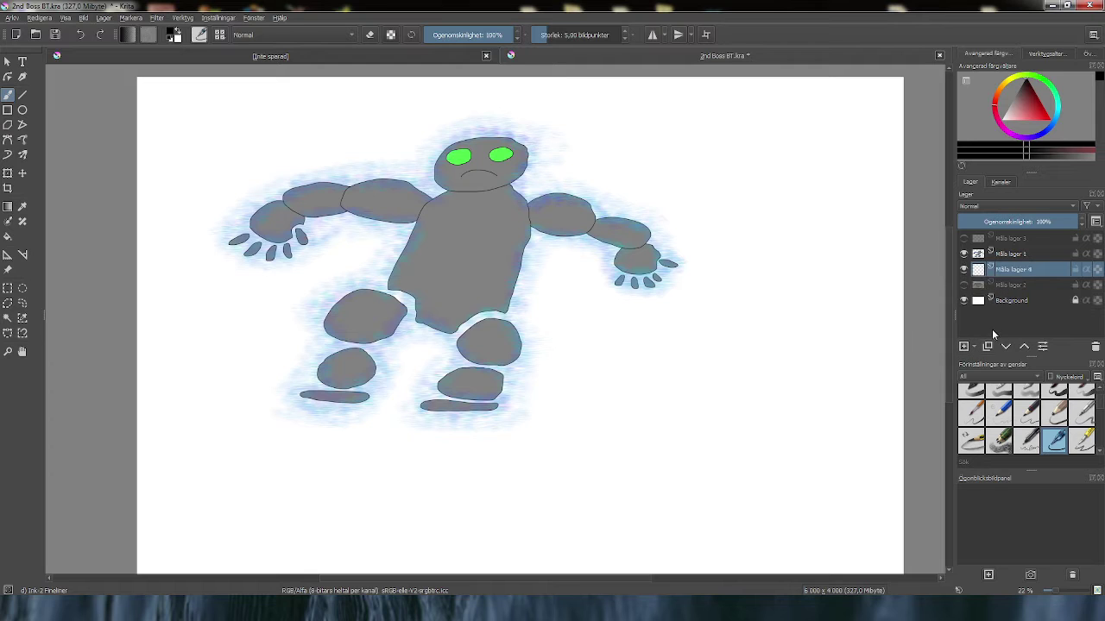
pyautogui.moveTo(1013, 272)
pyautogui.mouseDown()
pyautogui.moveTo(1012, 239)
pyautogui.moveTo(1012, 266)
pyautogui.moveTo(1012, 252)
pyautogui.mouseUp()
pyautogui.click(1018, 272)
pyautogui.click(964, 286)
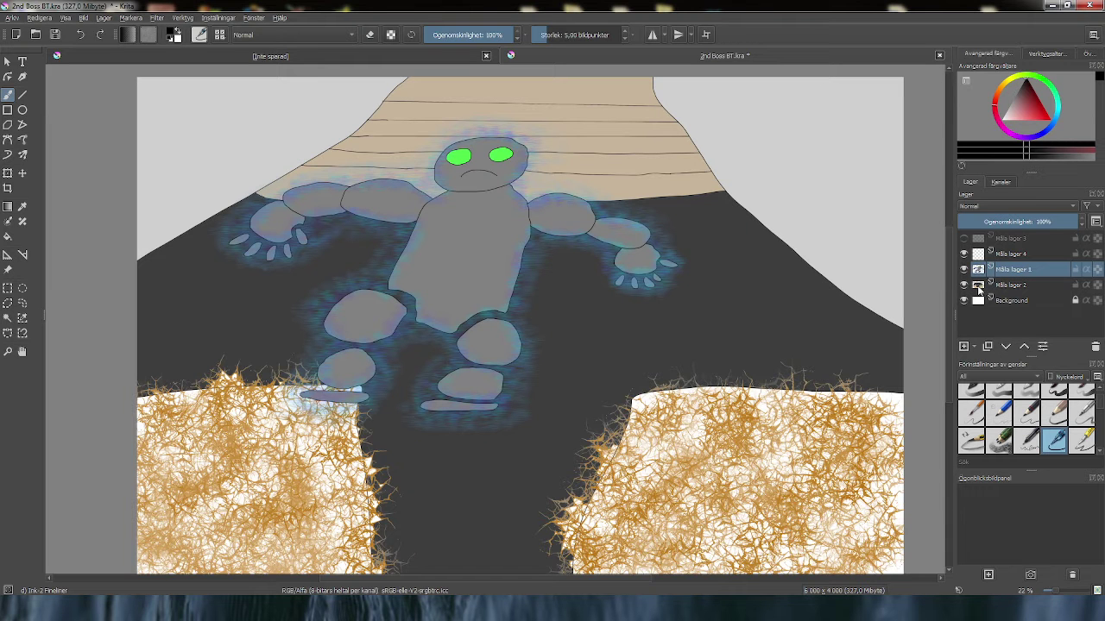
# - Scale down the golem on Måla lager 1 and place it across the edge between the tan steps and the dark floor
pyautogui.click(8, 172)
pyautogui.moveTo(207, 112); pyautogui.dragTo(507, 292)
pyautogui.moveTo(610, 302); pyautogui.dragTo(561, 171)
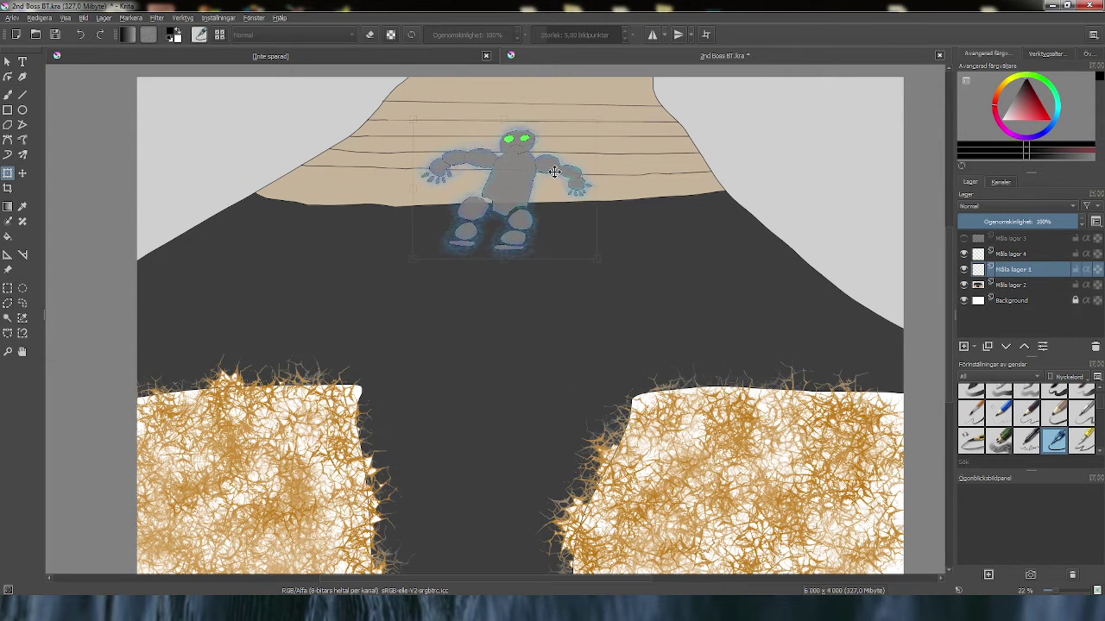
pyautogui.moveTo(471, 163)
pyautogui.mouseDown()
pyautogui.moveTo(496, 155)
pyautogui.moveTo(450, 140)
pyautogui.moveTo(312, 148)
pyautogui.moveTo(467, 152)
pyautogui.moveTo(294, 319)
pyautogui.moveTo(218, 469)
pyautogui.moveTo(293, 432)
pyautogui.moveTo(245, 428)
pyautogui.moveTo(725, 414)
pyautogui.moveTo(749, 449)
pyautogui.moveTo(723, 436)
pyautogui.moveTo(829, 397)
pyautogui.moveTo(759, 427)
pyautogui.moveTo(516, 305)
pyautogui.moveTo(540, 281)
pyautogui.moveTo(545, 237)
pyautogui.moveTo(487, 173)
pyautogui.mouseUp()
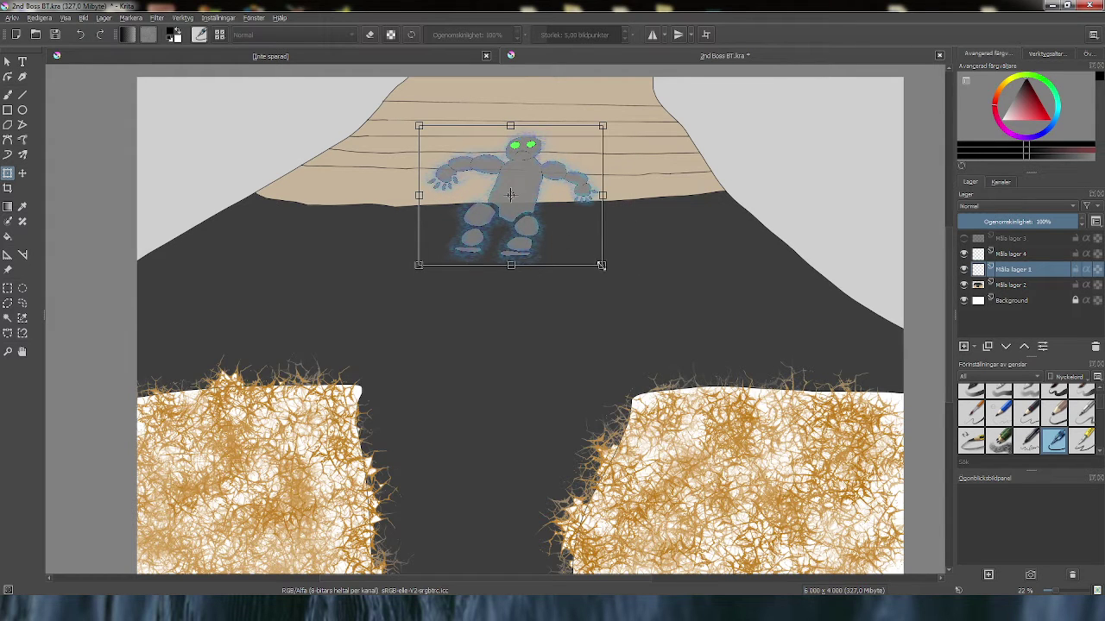
pyautogui.moveTo(601, 265); pyautogui.dragTo(644, 291)
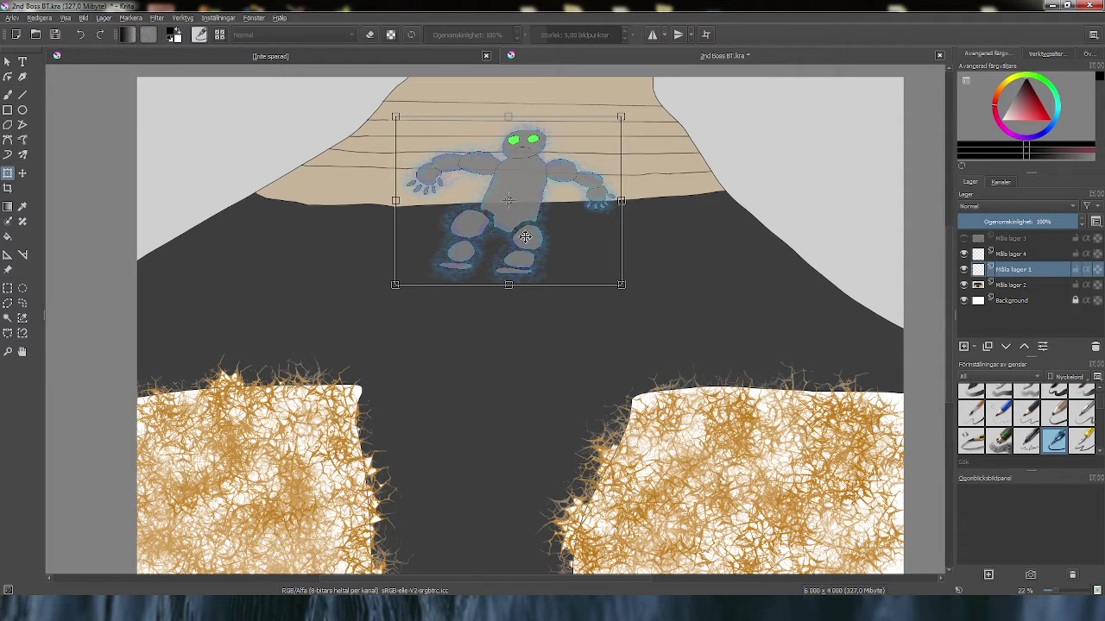
pyautogui.moveTo(538, 187); pyautogui.dragTo(540, 183)
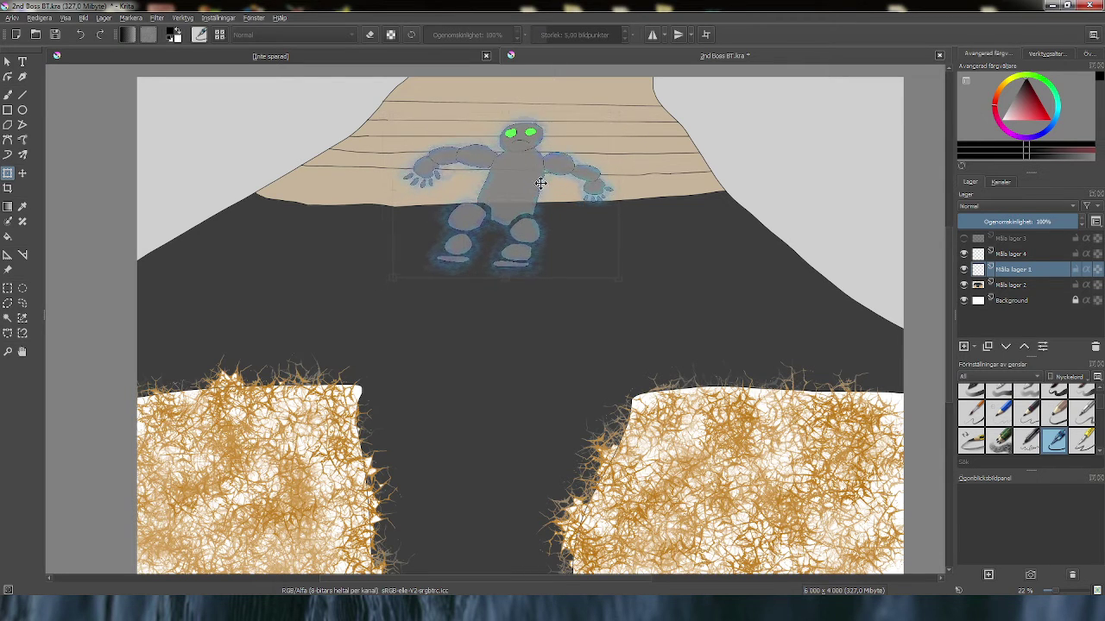
# - Activate the Freehand Brush on the empty layer Måla lager 4 and undo the stray marks
pyautogui.click(987, 252)
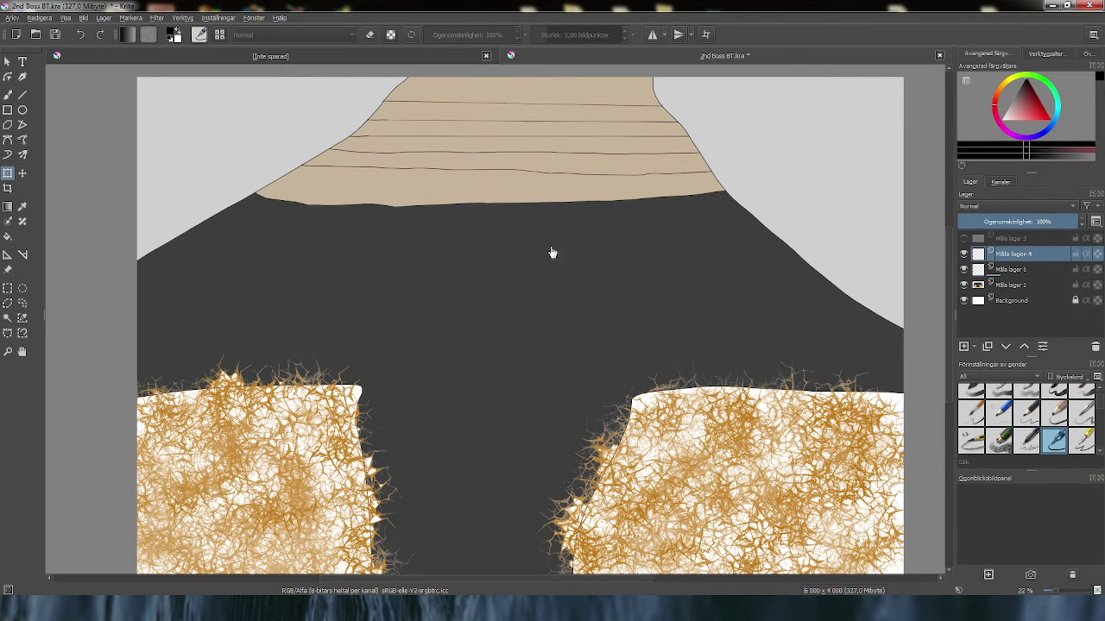
pyautogui.rightClick(528, 311)
pyautogui.press('Escape')
pyautogui.press('b')
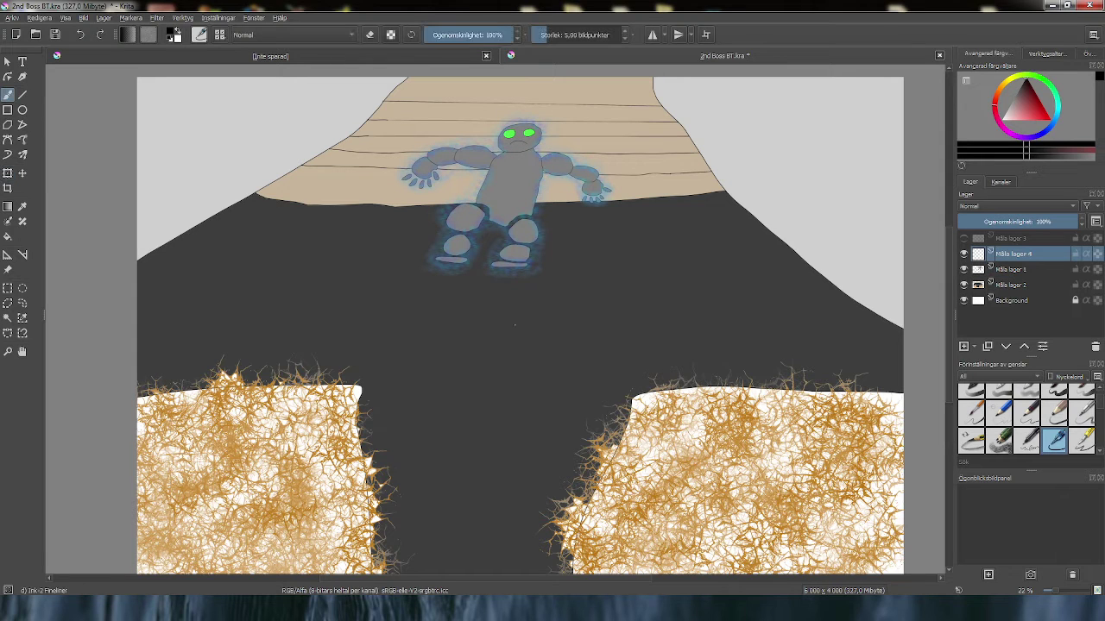
pyautogui.rightClick(527, 304)
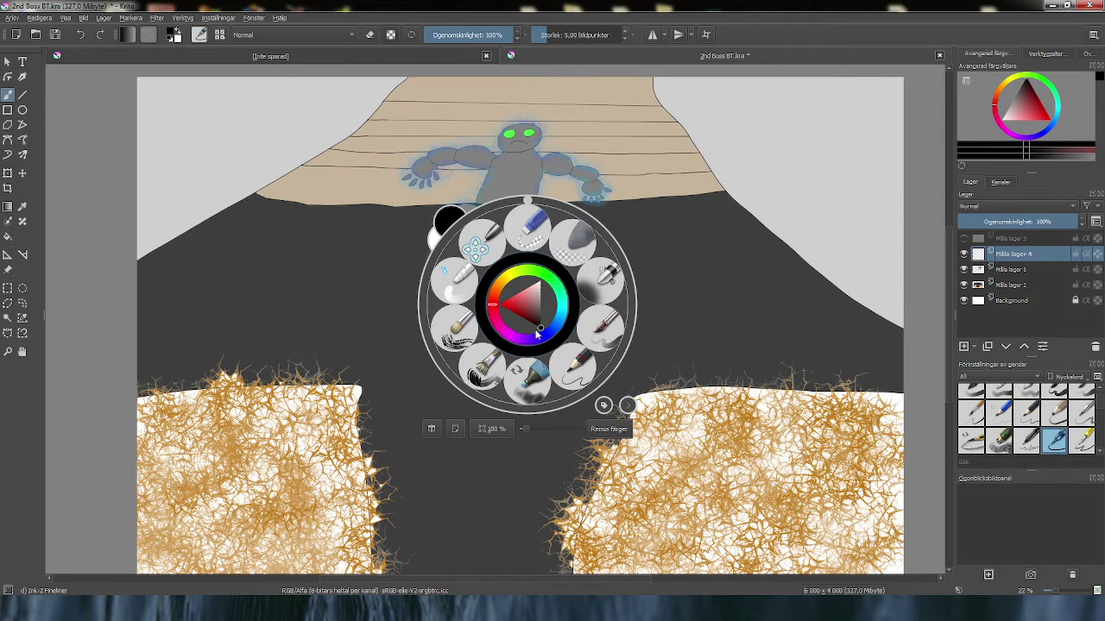
pyautogui.click(395, 380)
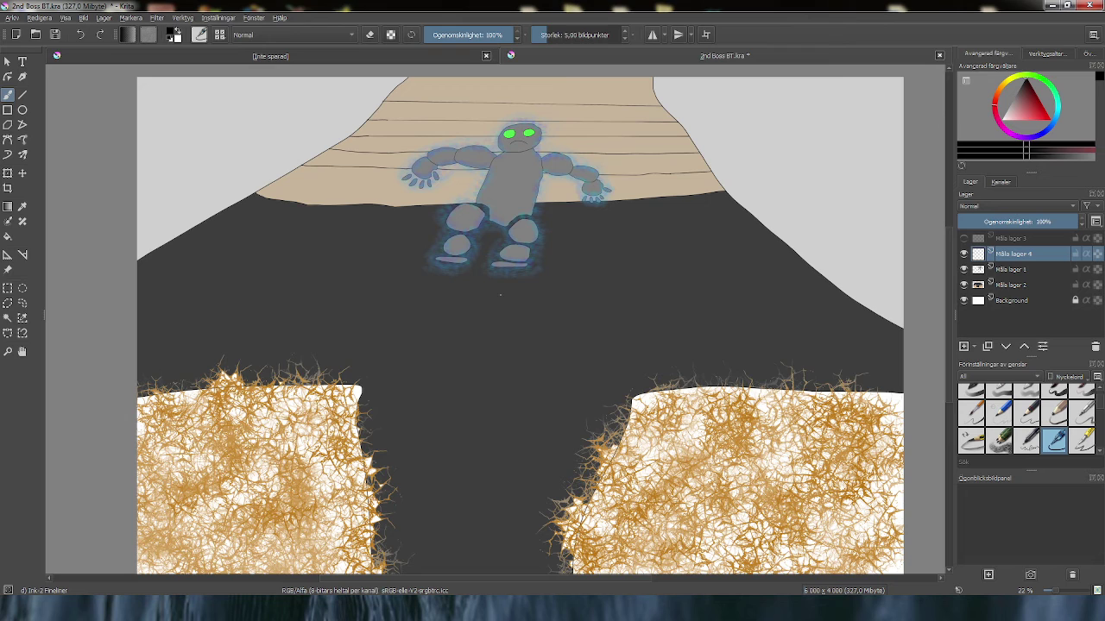
pyautogui.hotkey('ctrl', 'z')
pyautogui.hotkey('ctrl', 'z')
# - Try sketching a line down the dark floor and a large loop around the golem, and undo the strokes
pyautogui.moveTo(480, 292); pyautogui.dragTo(436, 485)
pyautogui.moveTo(491, 316)
pyautogui.mouseDown()
pyautogui.moveTo(753, 191)
pyautogui.moveTo(663, 150)
pyautogui.moveTo(547, 151)
pyautogui.moveTo(344, 197)
pyautogui.moveTo(384, 327)
pyautogui.moveTo(541, 299)
pyautogui.mouseUp()
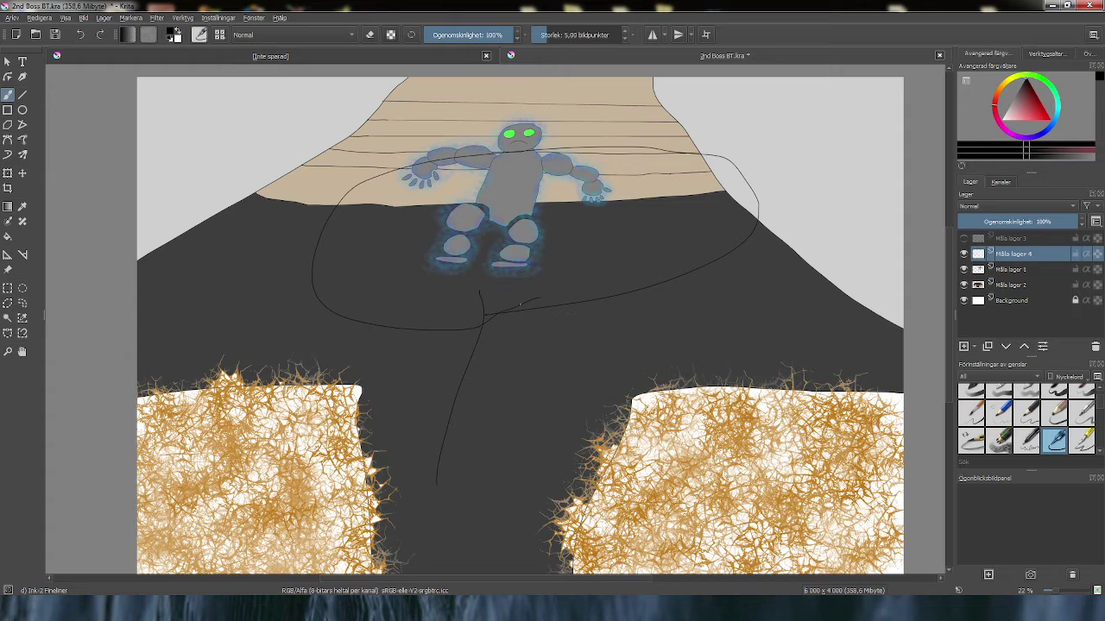
pyautogui.hotkey('ctrl', 'z')
pyautogui.hotkey('ctrl', 'z')
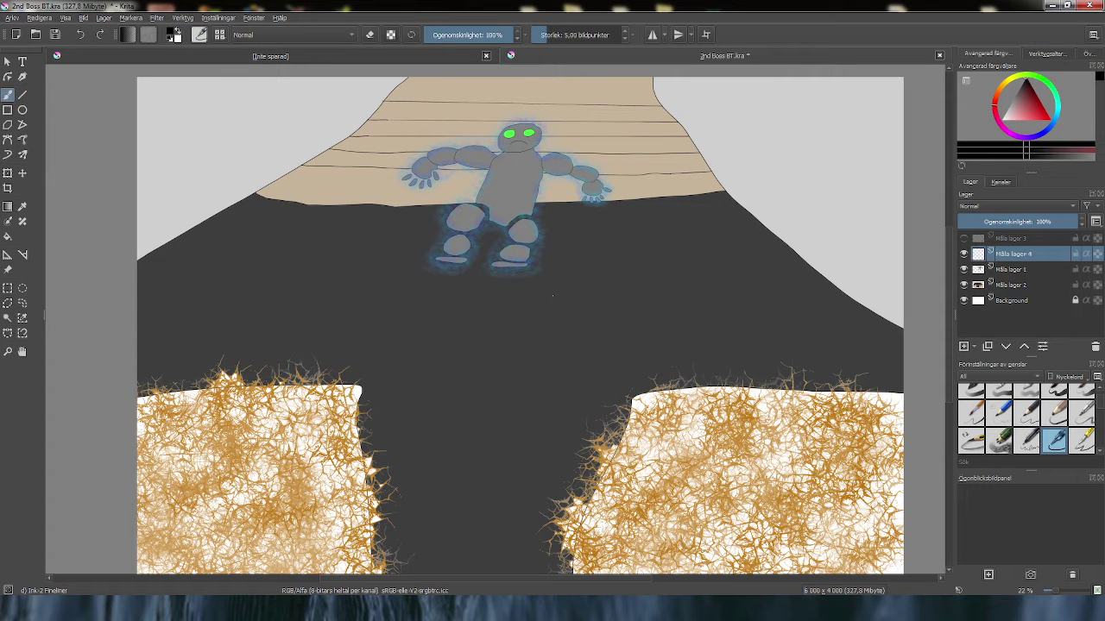
pyautogui.hotkey('ctrl', 'z')
pyautogui.moveTo(560, 279); pyautogui.dragTo(582, 281)
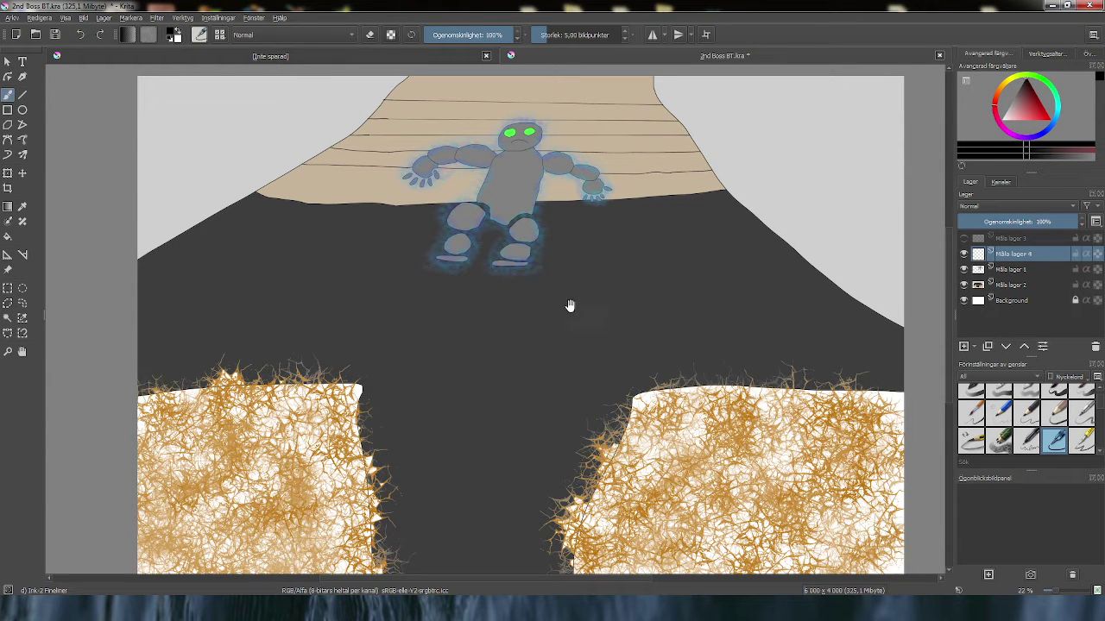
pyautogui.moveTo(596, 290); pyautogui.dragTo(576, 304)
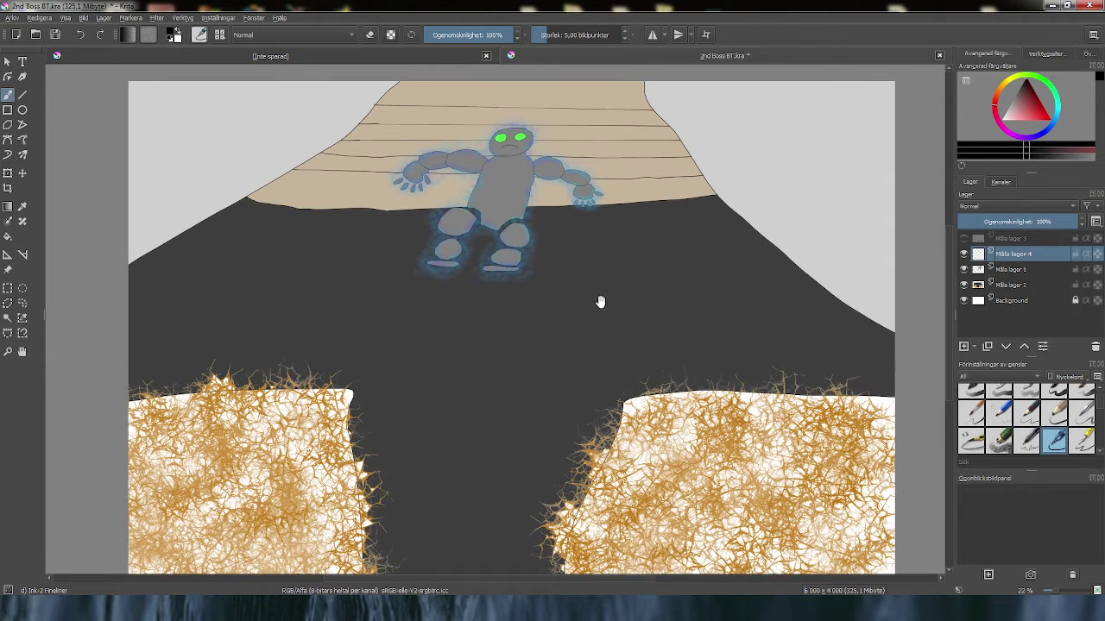
# - Start a transform on the golem layer Måla lager 1 and move the golem slightly down
pyautogui.click(7, 174)
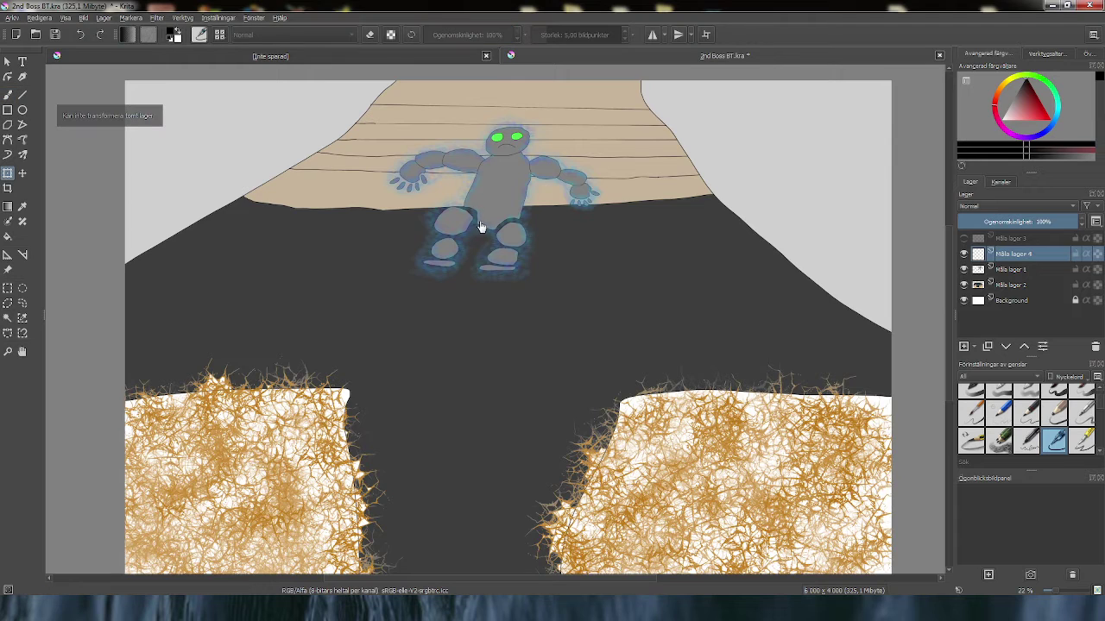
pyautogui.press('pagedown')
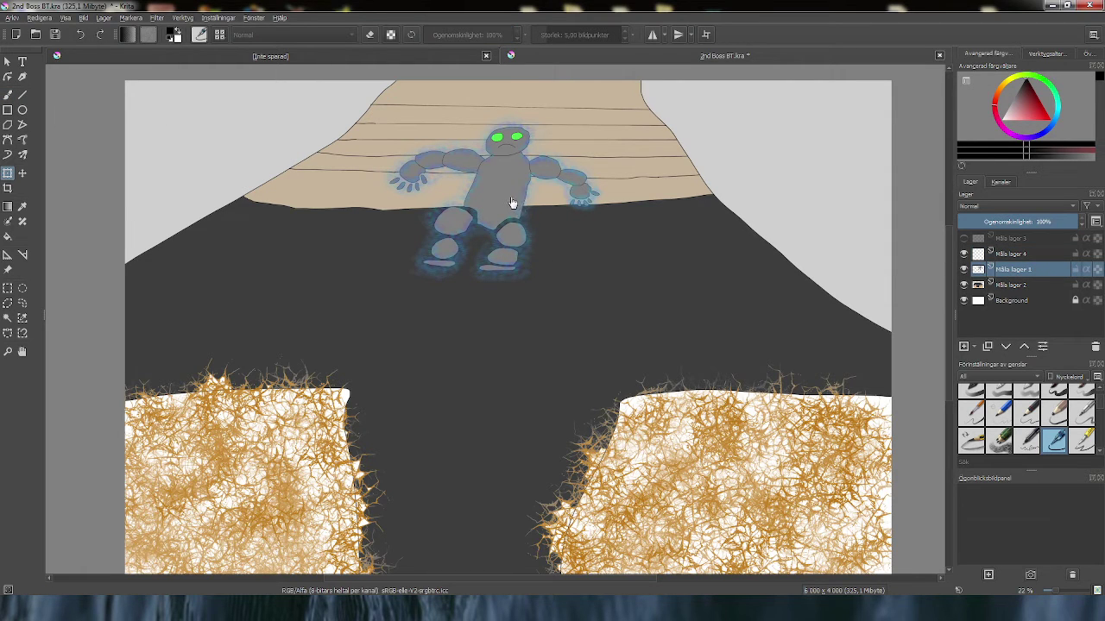
pyautogui.moveTo(516, 212); pyautogui.dragTo(509, 231)
pyautogui.hotkey('ctrl', 'z')
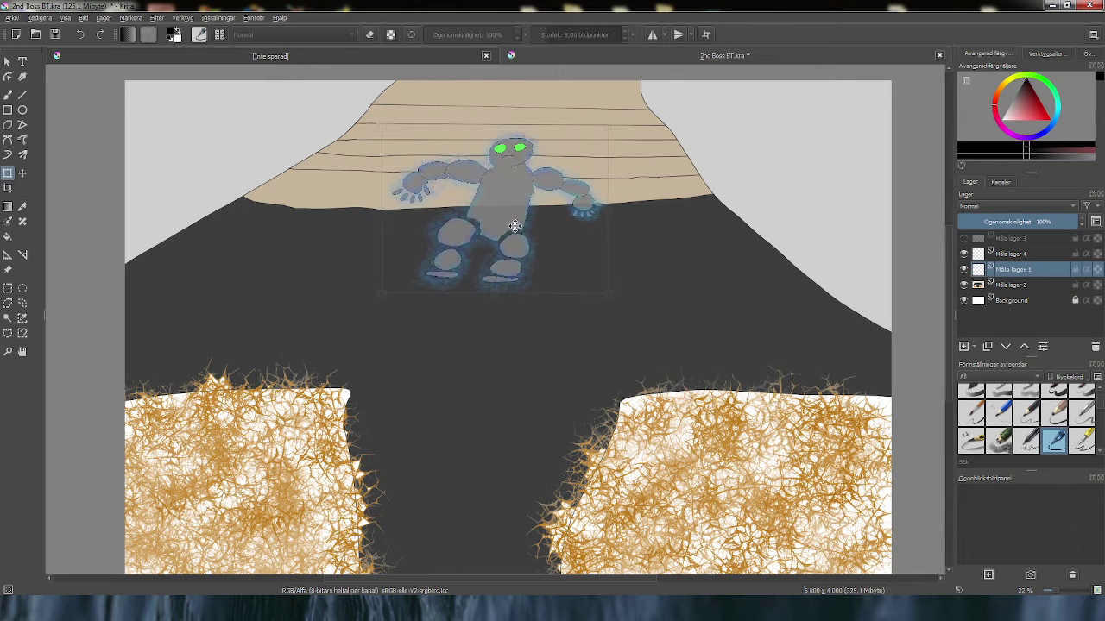
pyautogui.hotkey('ctrl', 'n')
pyautogui.press('Escape')
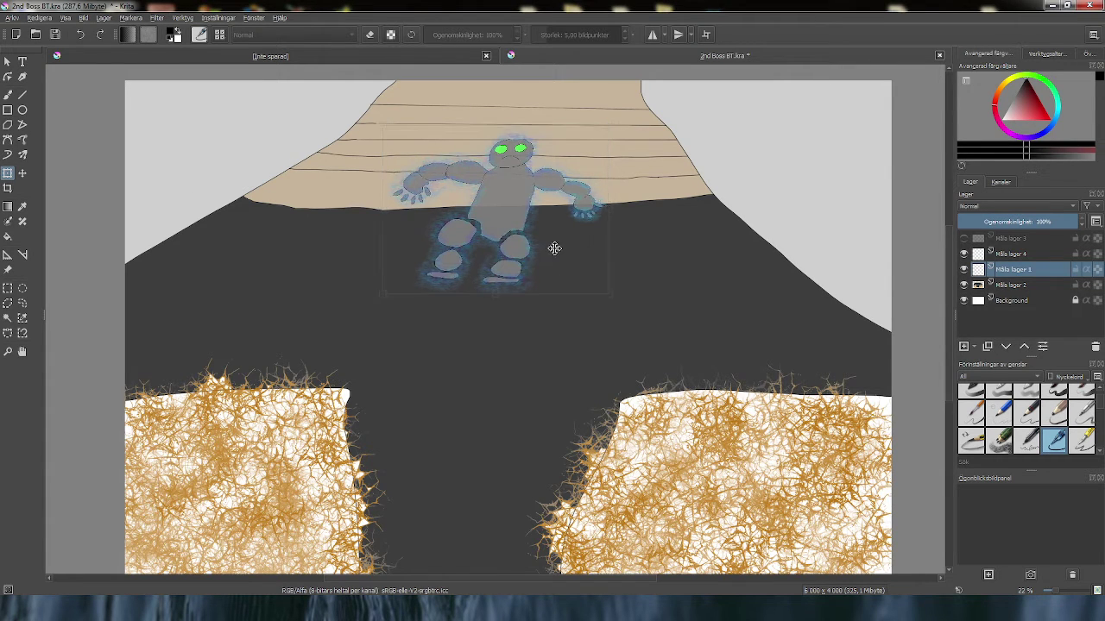
# - Move the golem around with the transform and leave it higher up on the tan steps
pyautogui.moveTo(555, 247); pyautogui.dragTo(567, 234)
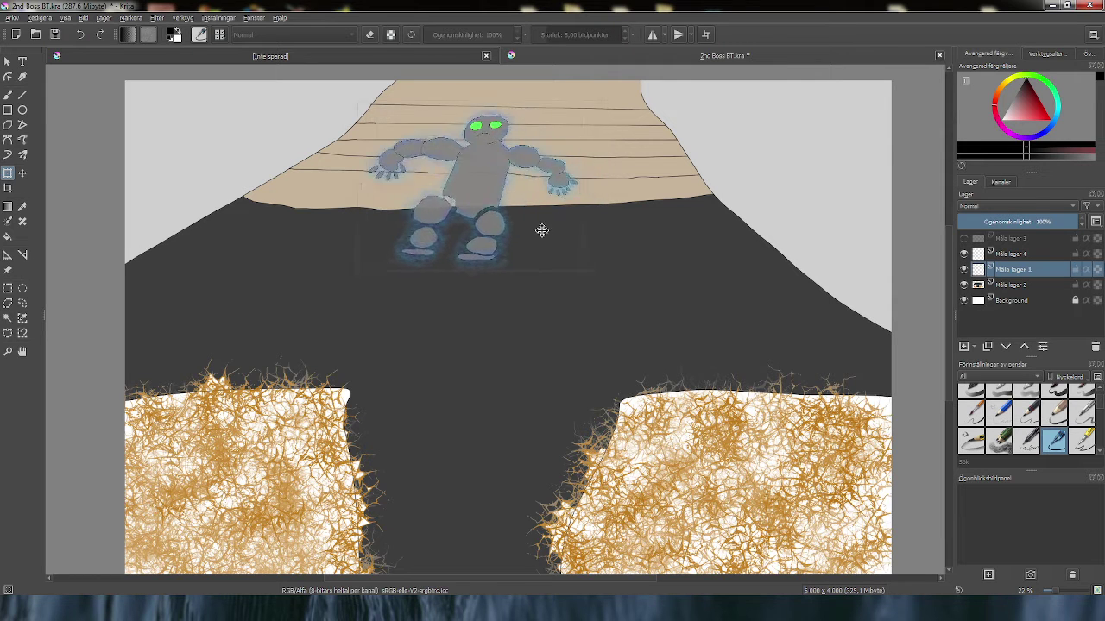
pyautogui.moveTo(547, 233)
pyautogui.mouseDown()
pyautogui.moveTo(501, 239)
pyautogui.moveTo(604, 220)
pyautogui.moveTo(552, 217)
pyautogui.mouseUp()
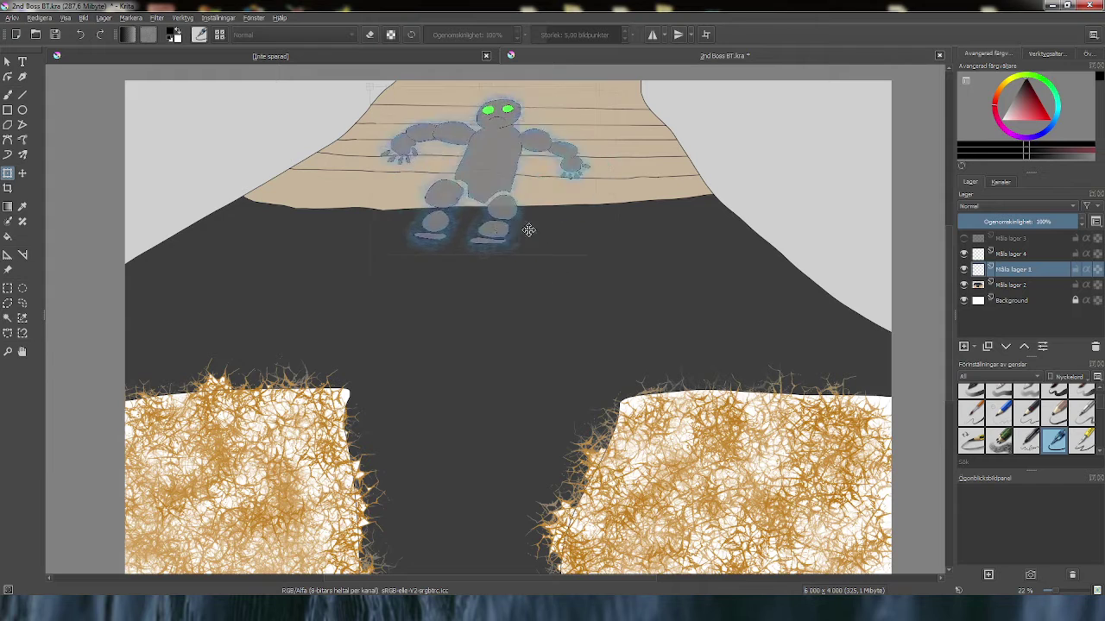
pyautogui.moveTo(537, 235); pyautogui.dragTo(576, 234)
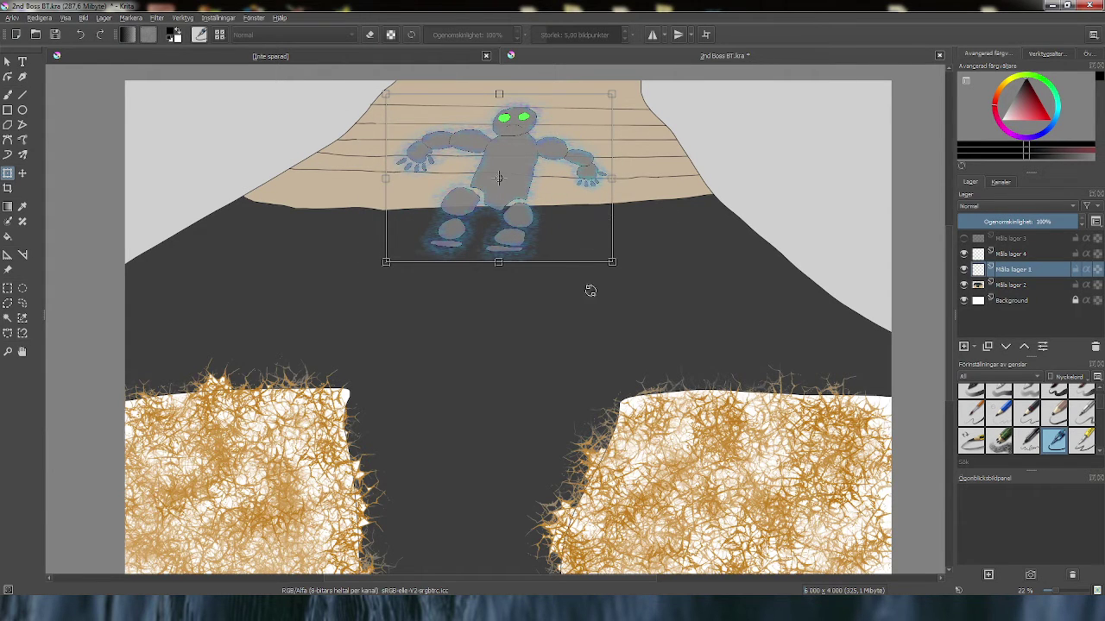
pyautogui.moveTo(558, 203); pyautogui.dragTo(546, 212)
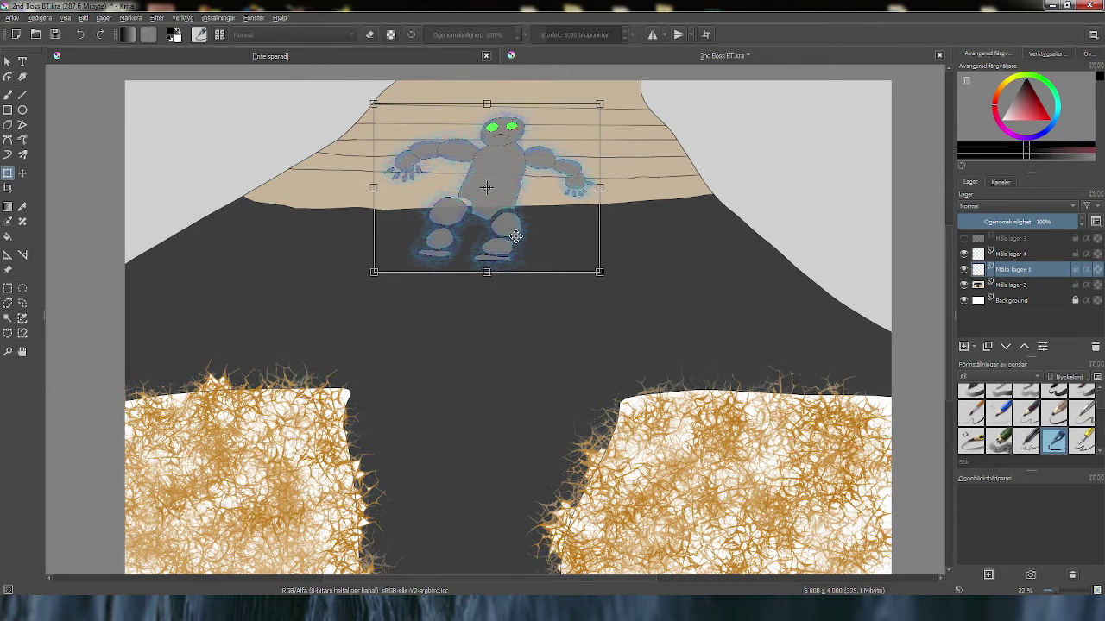
pyautogui.moveTo(523, 228); pyautogui.dragTo(528, 212)
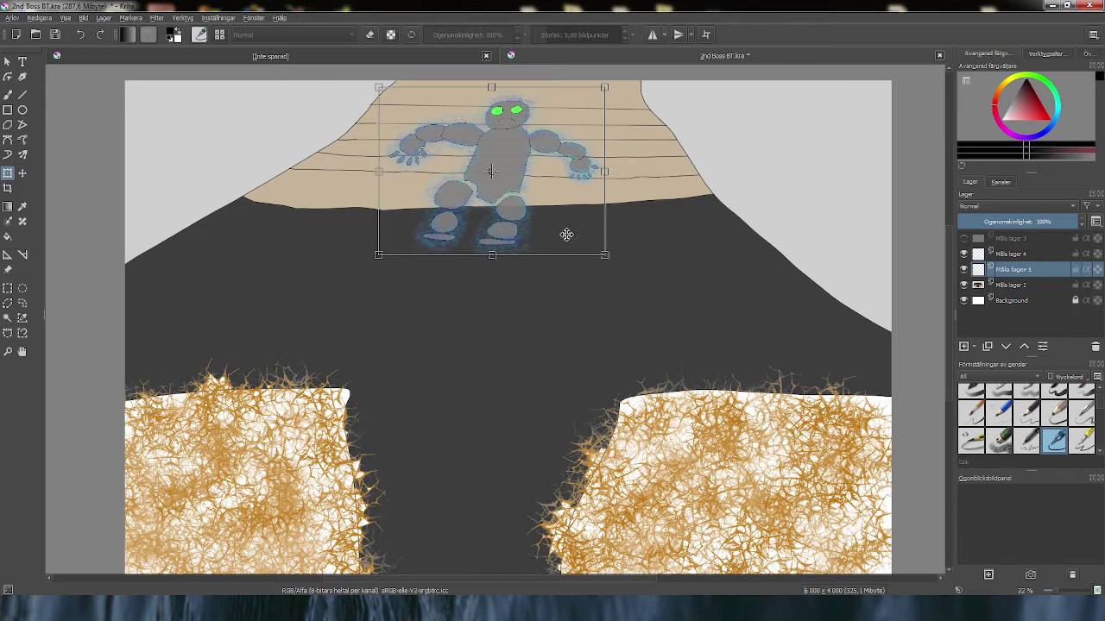
# - Enlarge the golem slightly and reposition it lower, with its legs on the dark floor
pyautogui.moveTo(606, 257); pyautogui.dragTo(573, 248)
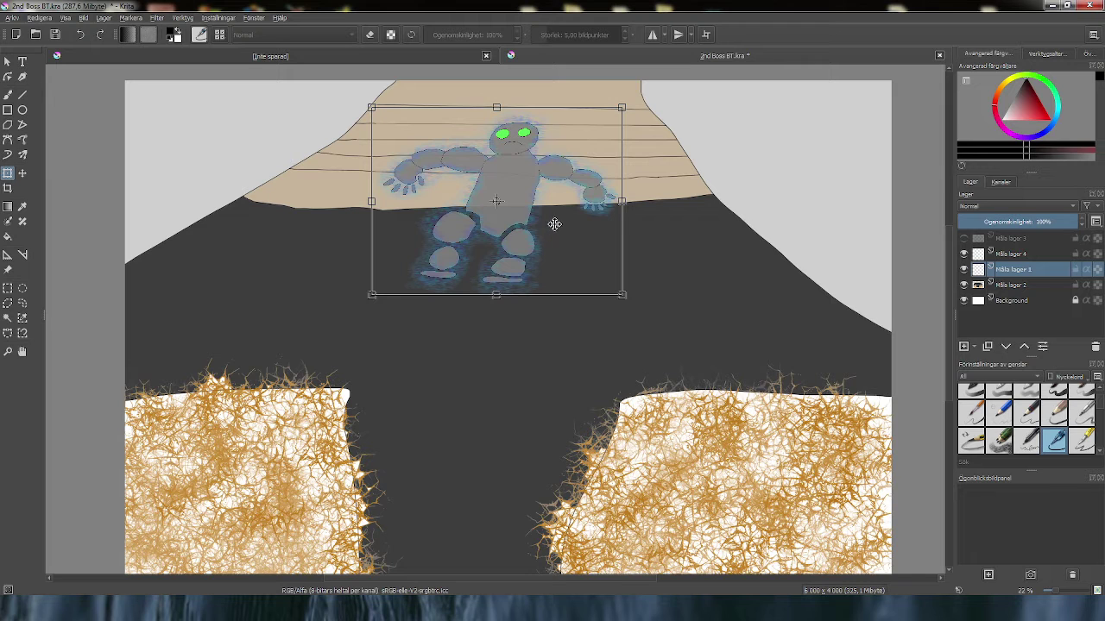
pyautogui.moveTo(517, 210)
pyautogui.mouseDown()
pyautogui.moveTo(525, 213)
pyautogui.moveTo(449, 193)
pyautogui.moveTo(485, 195)
pyautogui.moveTo(520, 155)
pyautogui.moveTo(561, 250)
pyautogui.moveTo(554, 351)
pyautogui.moveTo(527, 418)
pyautogui.moveTo(373, 306)
pyautogui.moveTo(512, 226)
pyautogui.moveTo(509, 203)
pyautogui.mouseUp()
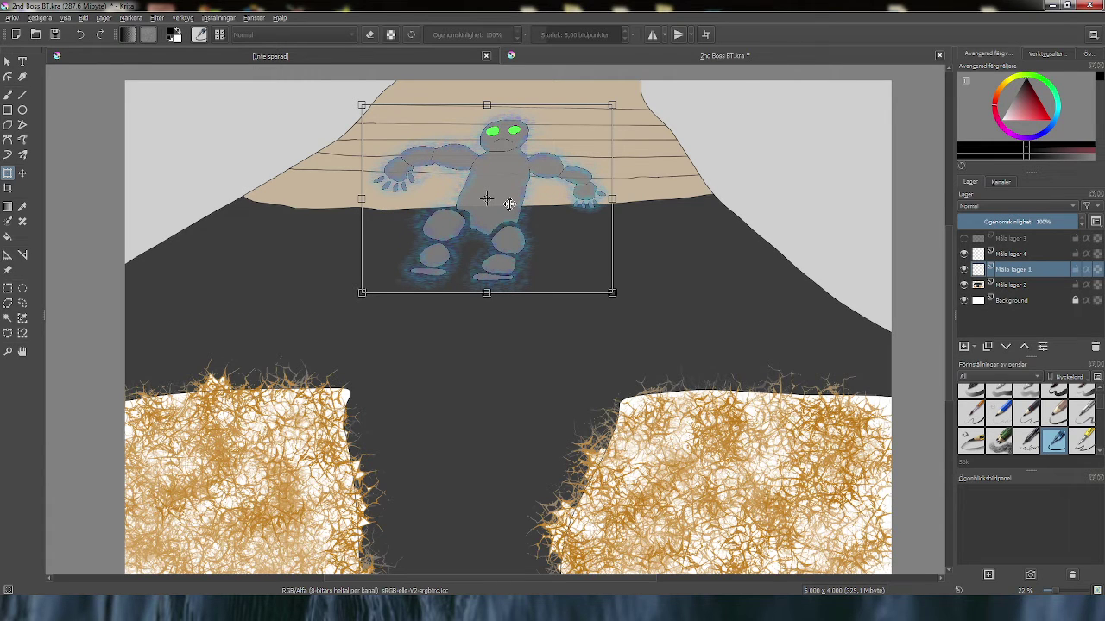
pyautogui.moveTo(522, 260)
pyautogui.mouseDown()
pyautogui.moveTo(532, 270)
pyautogui.moveTo(588, 241)
pyautogui.moveTo(706, 259)
pyautogui.moveTo(673, 310)
pyautogui.moveTo(518, 440)
pyautogui.moveTo(396, 362)
pyautogui.moveTo(225, 338)
pyautogui.moveTo(376, 285)
pyautogui.moveTo(525, 279)
pyautogui.moveTo(396, 291)
pyautogui.moveTo(372, 256)
pyautogui.moveTo(608, 242)
pyautogui.moveTo(423, 324)
pyautogui.moveTo(513, 263)
pyautogui.moveTo(523, 285)
pyautogui.moveTo(528, 262)
pyautogui.mouseUp()
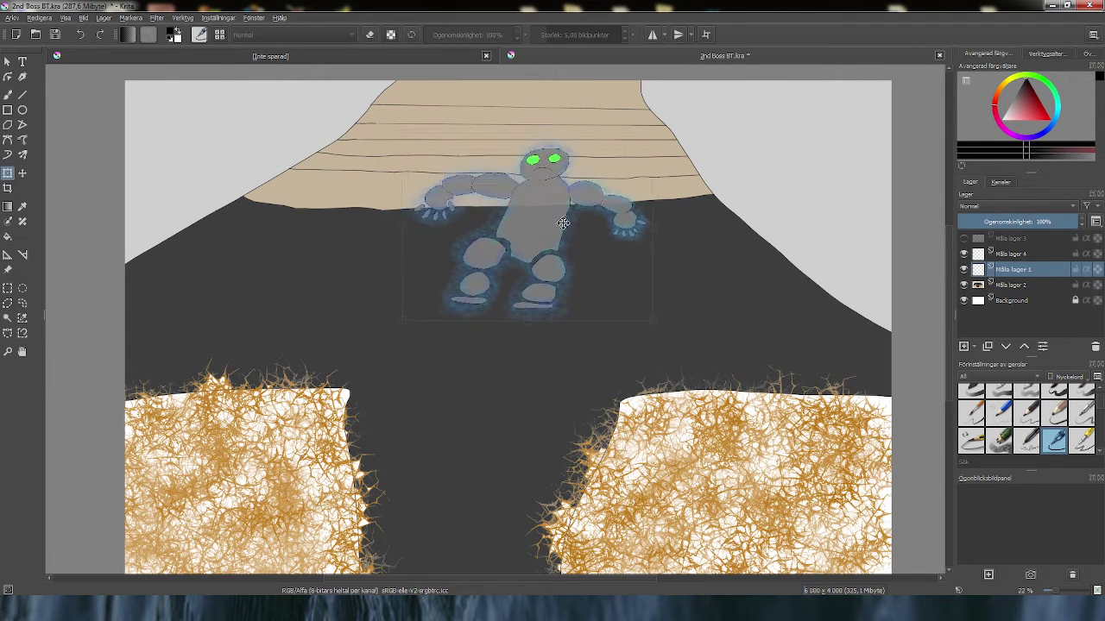
pyautogui.moveTo(671, 241); pyautogui.dragTo(539, 217)
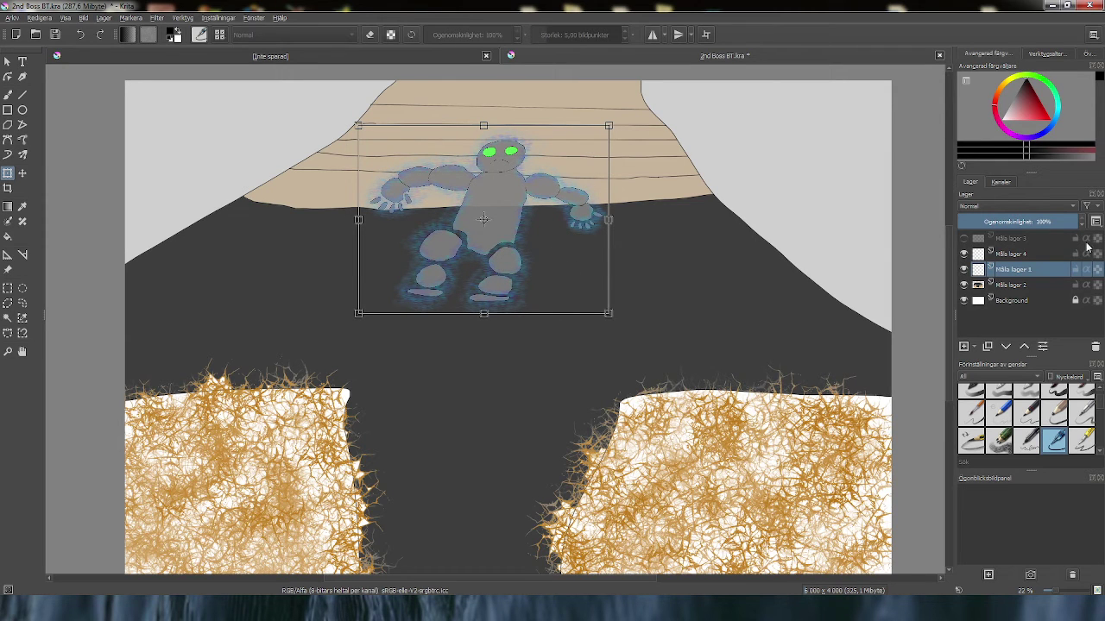
# - Hide the golem layer Måla lager 1 and background layer Måla lager 2, and show and select the title layer Måla lager 3
pyautogui.click(964, 270)
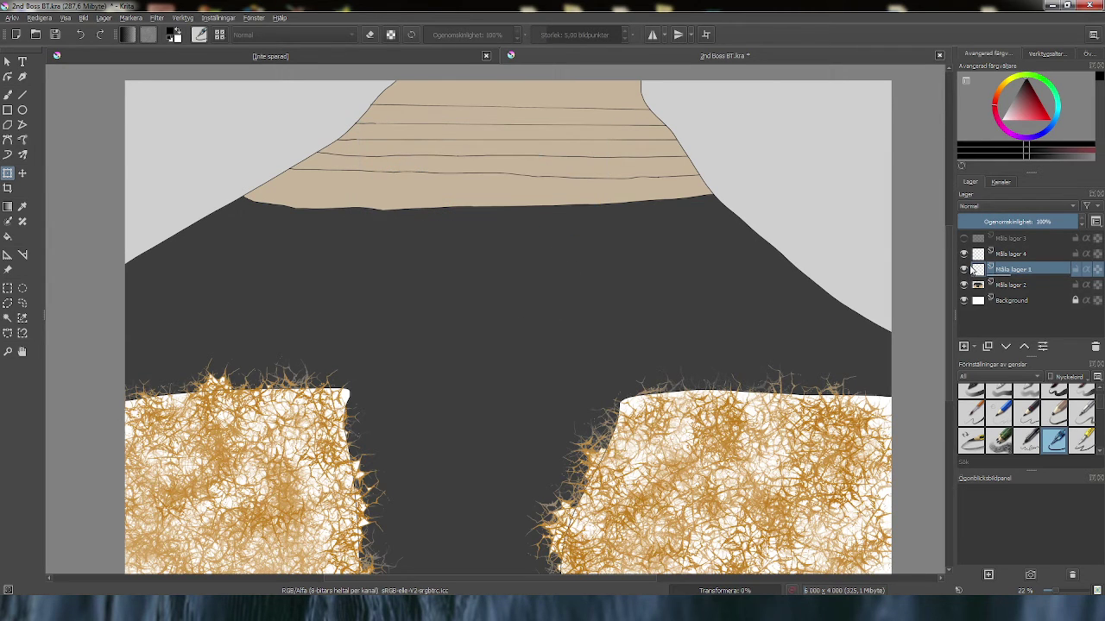
pyautogui.click(964, 285)
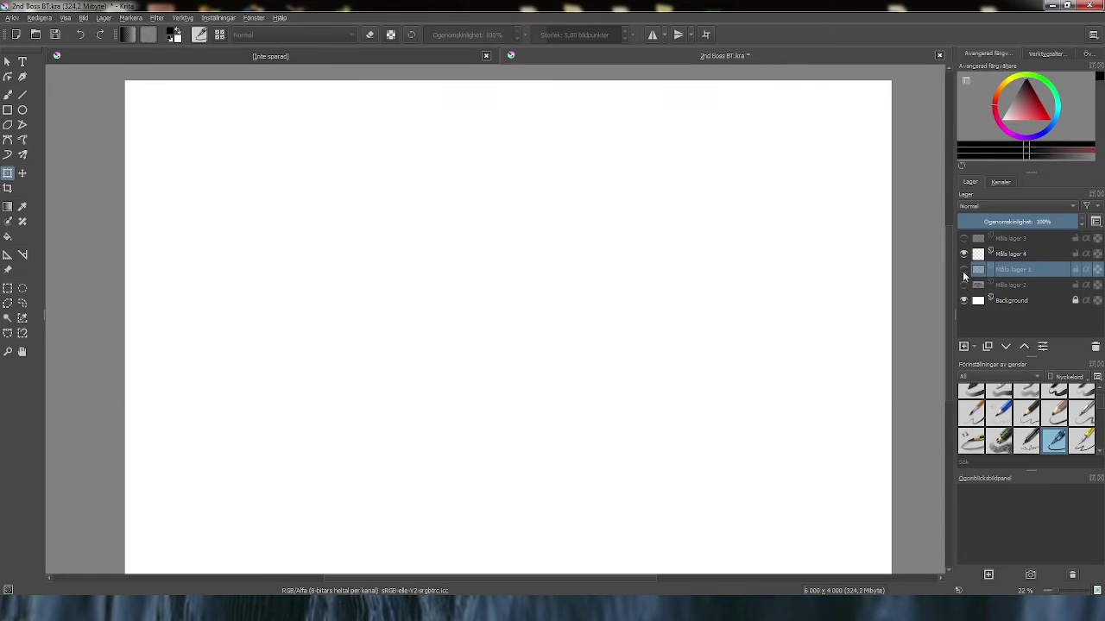
pyautogui.click(964, 239)
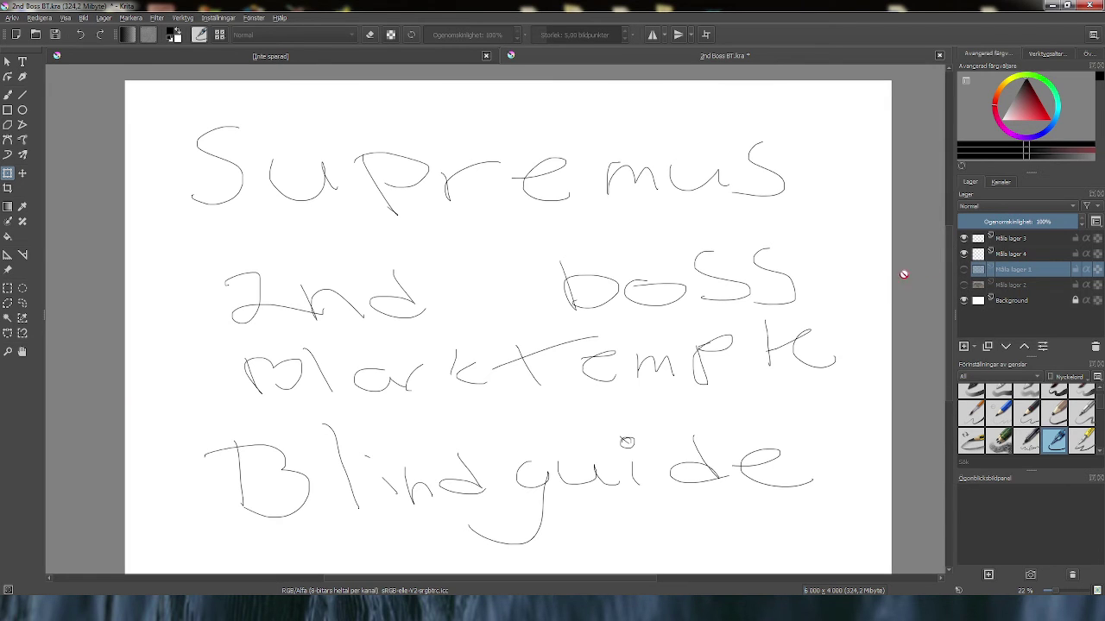
pyautogui.click(1020, 243)
pyautogui.moveTo(777, 281); pyautogui.dragTo(774, 269)
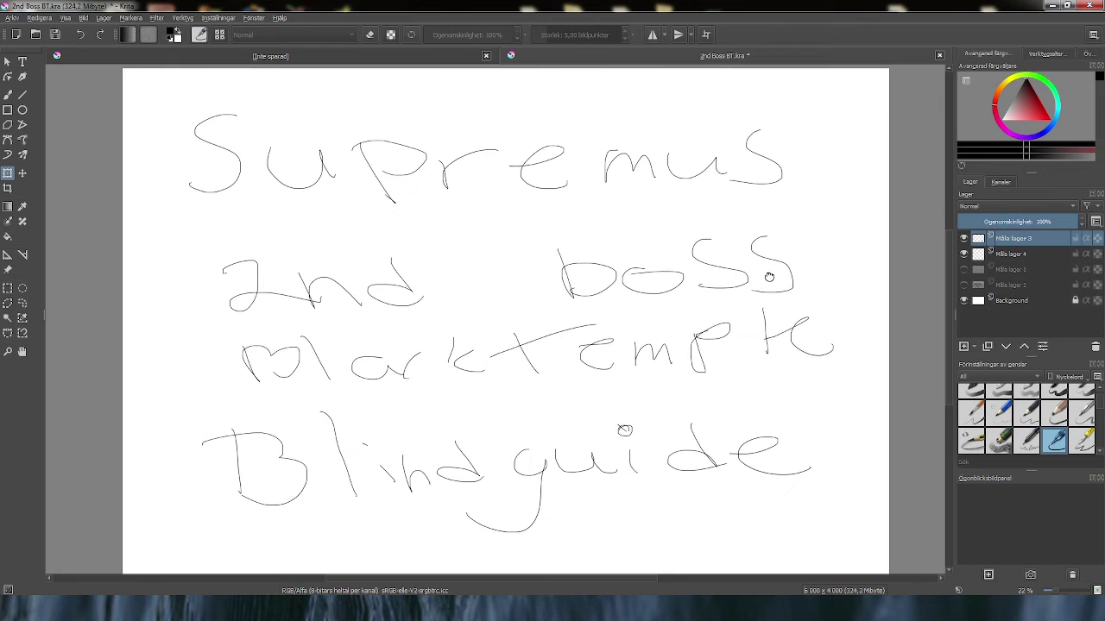
pyautogui.moveTo(703, 249); pyautogui.dragTo(702, 246)
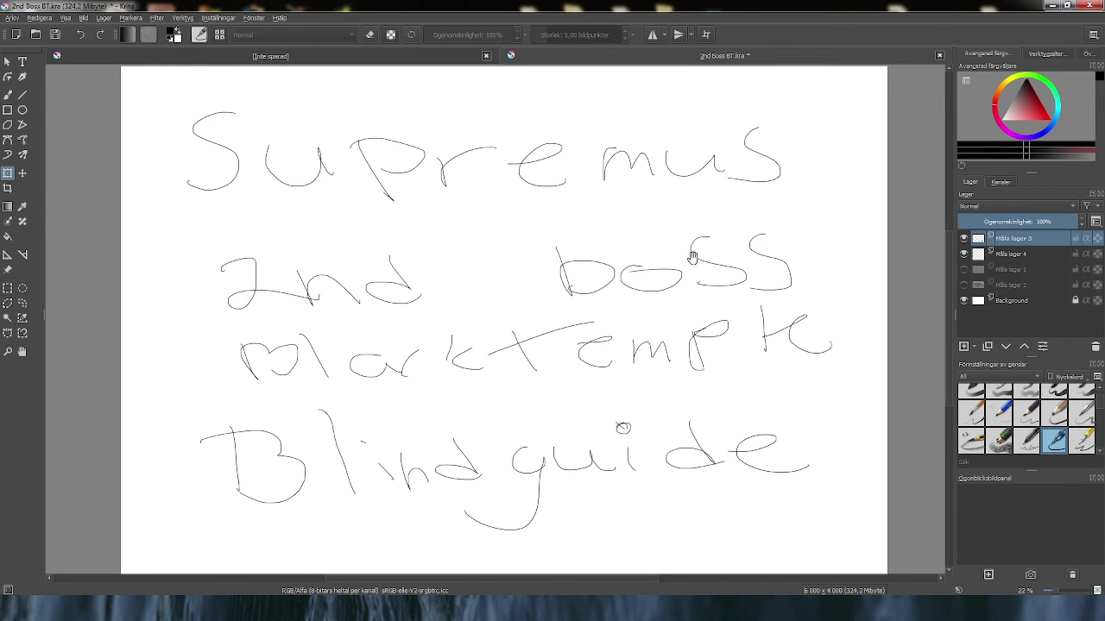